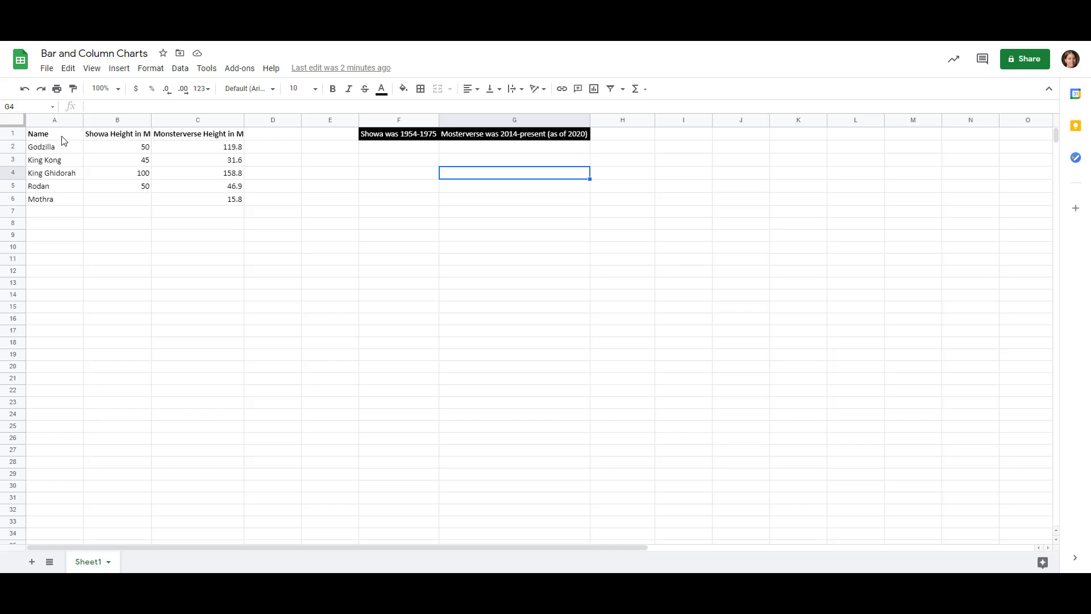
Insert a column chart from A1:B6 and place it just below the Showa and Monsterverse date notes
left_click_drag(63, 137, 123, 203)
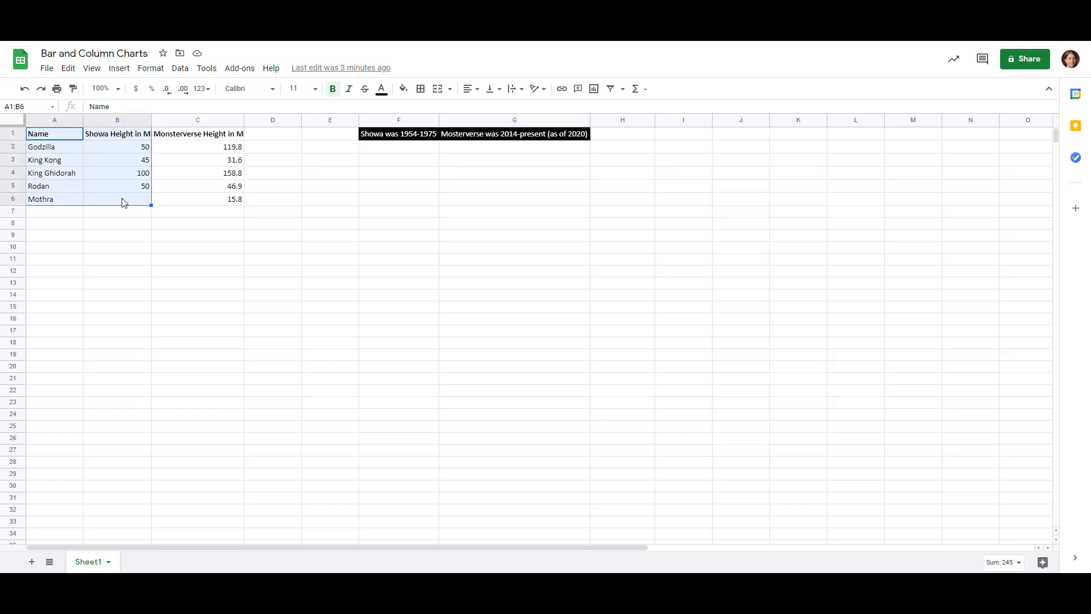
left_click(114, 72)
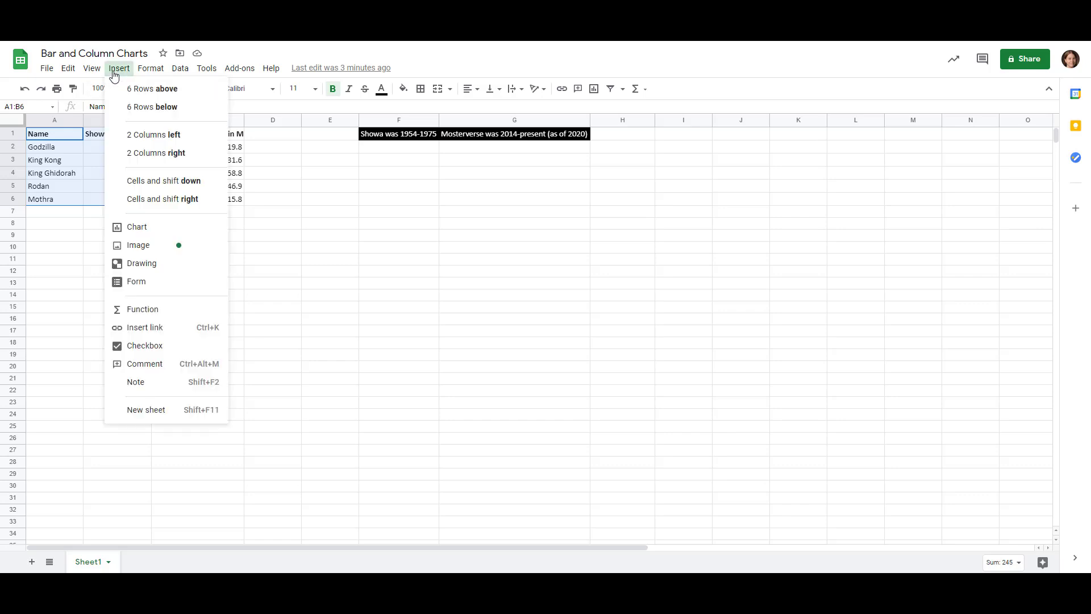
left_click(137, 228)
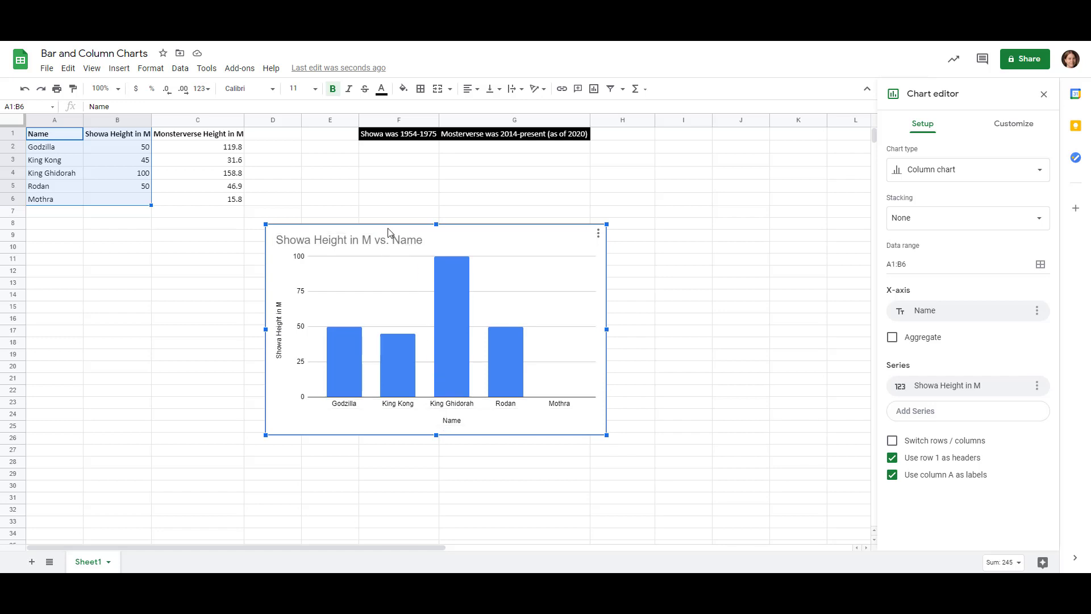
left_click_drag(388, 227, 433, 153)
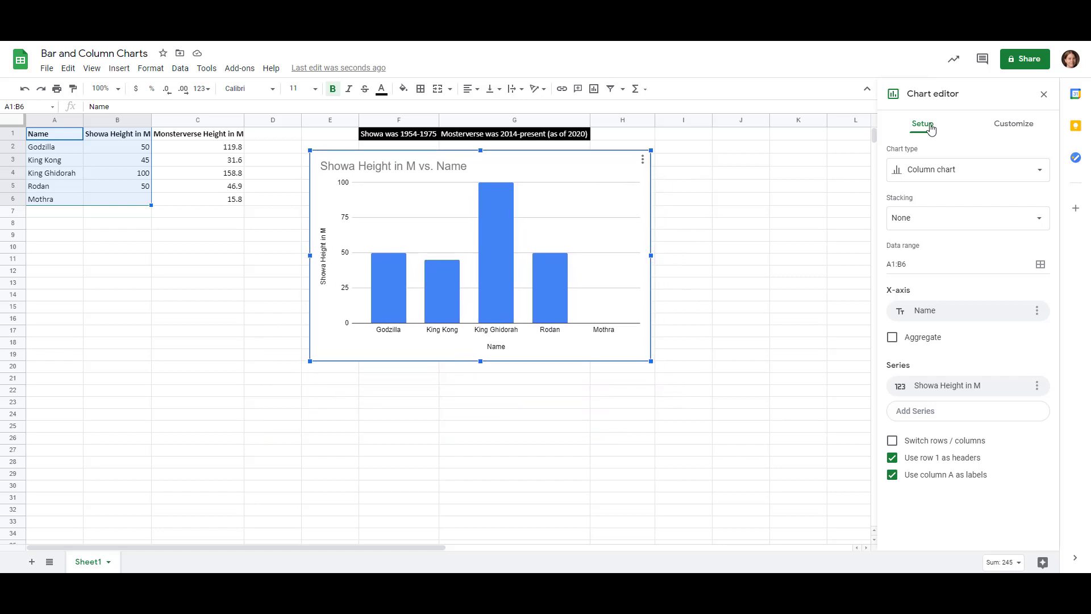
Show data labels on the Showa Height in M series of the column chart and finish editing it
left_click(1010, 130)
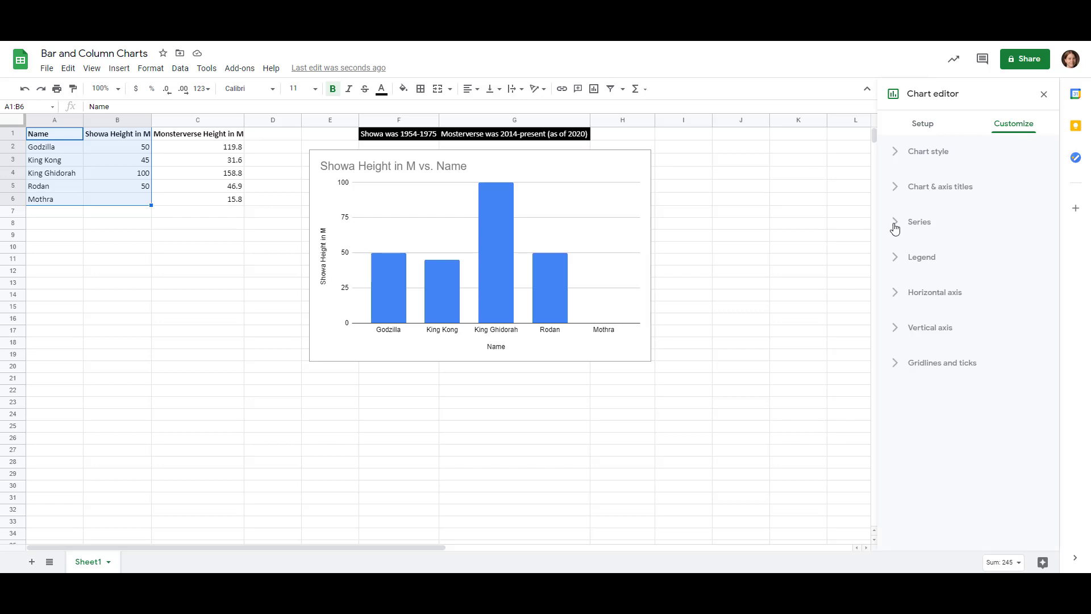
left_click(894, 227)
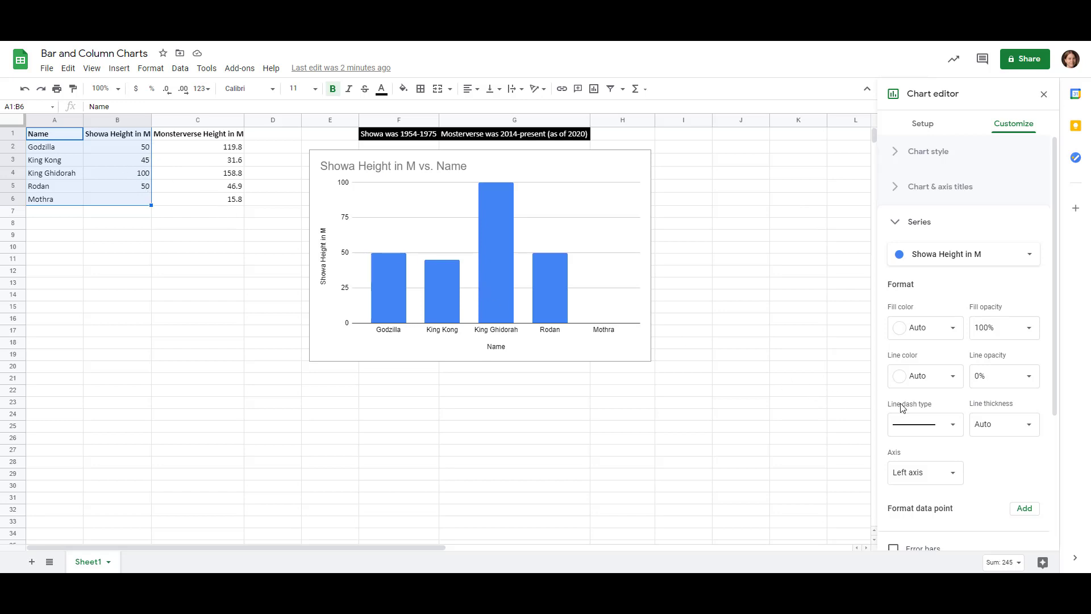
scroll(916, 411, "down", 1)
scroll(916, 411, "down", 3)
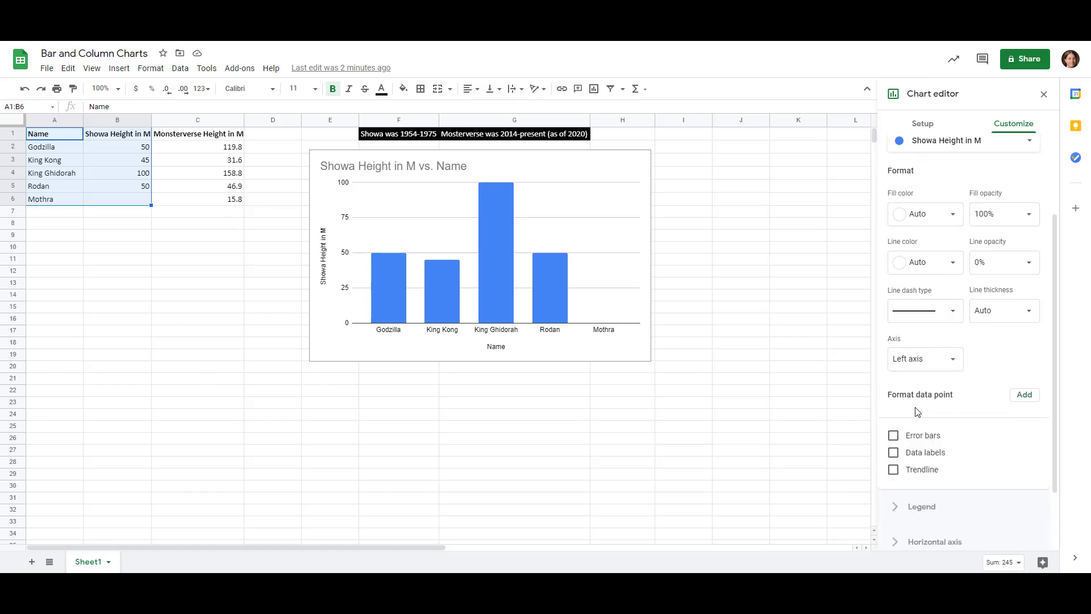
left_click(894, 452)
left_click(799, 391)
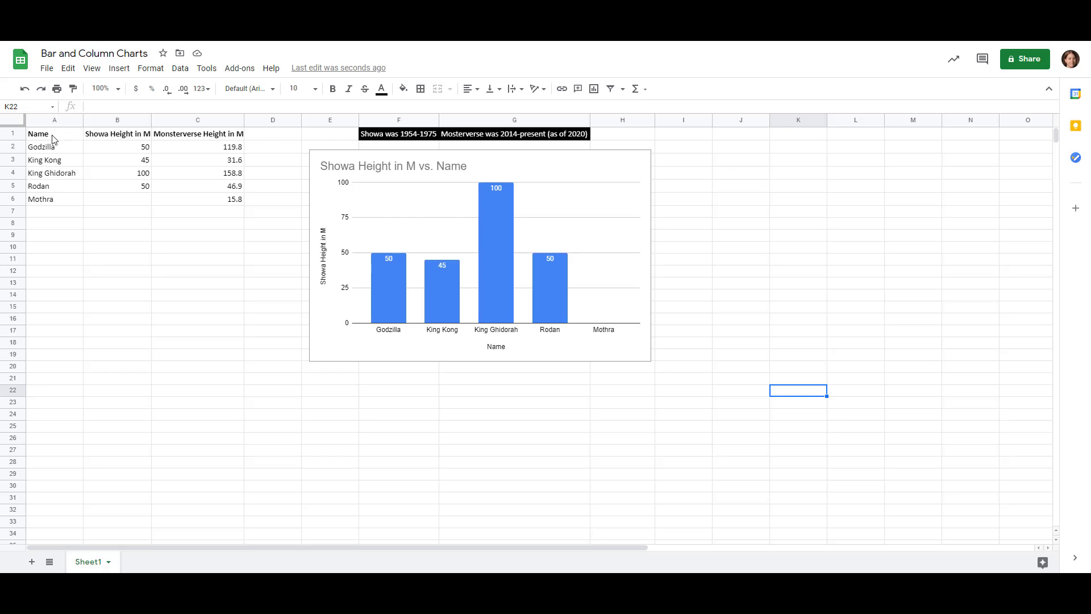
Insert a chart from A1:A6 and C1:C6 and place it directly below the Showa chart
left_click_drag(52, 138, 48, 203)
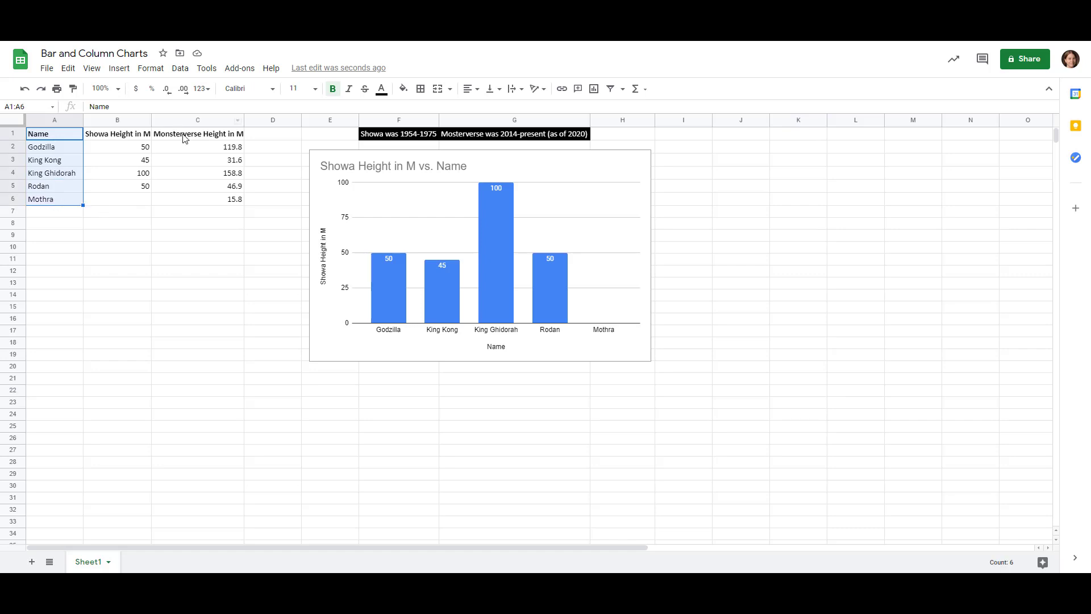
left_click_drag(183, 136, 180, 205, "ctrl")
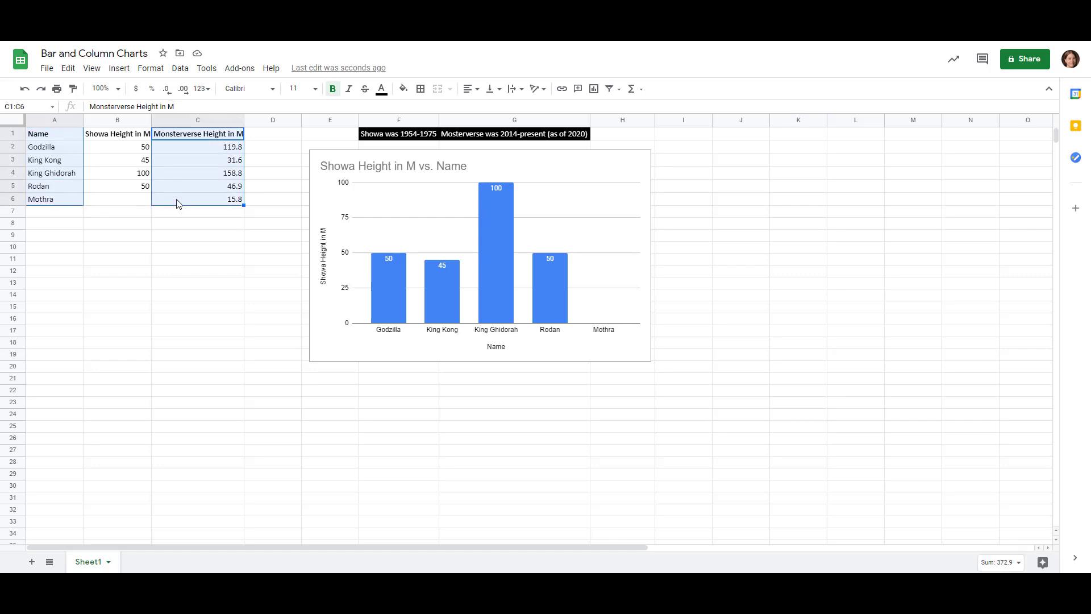
left_click(119, 69)
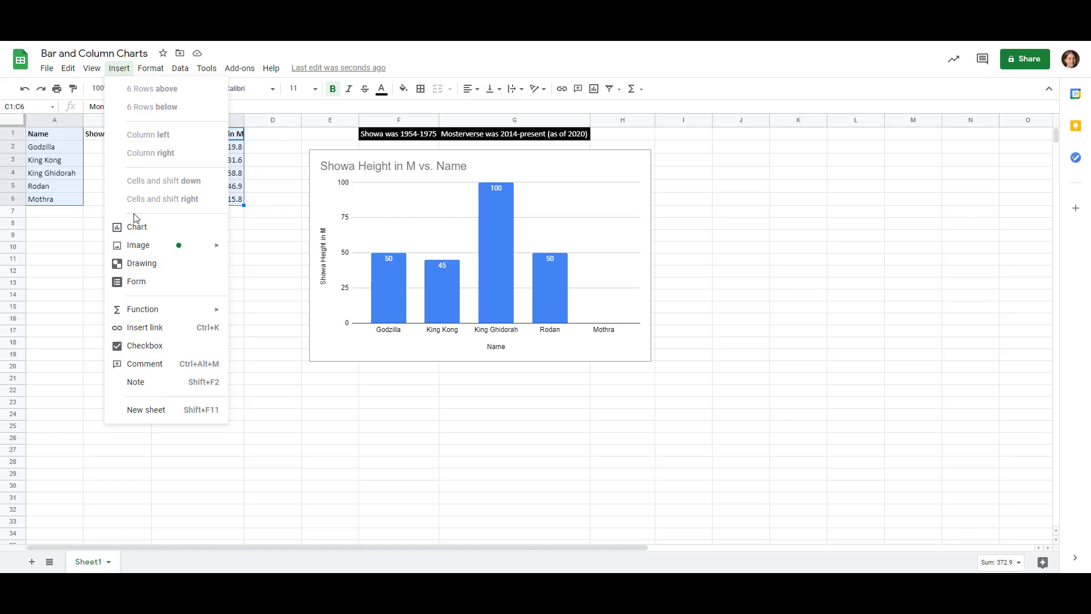
left_click(136, 228)
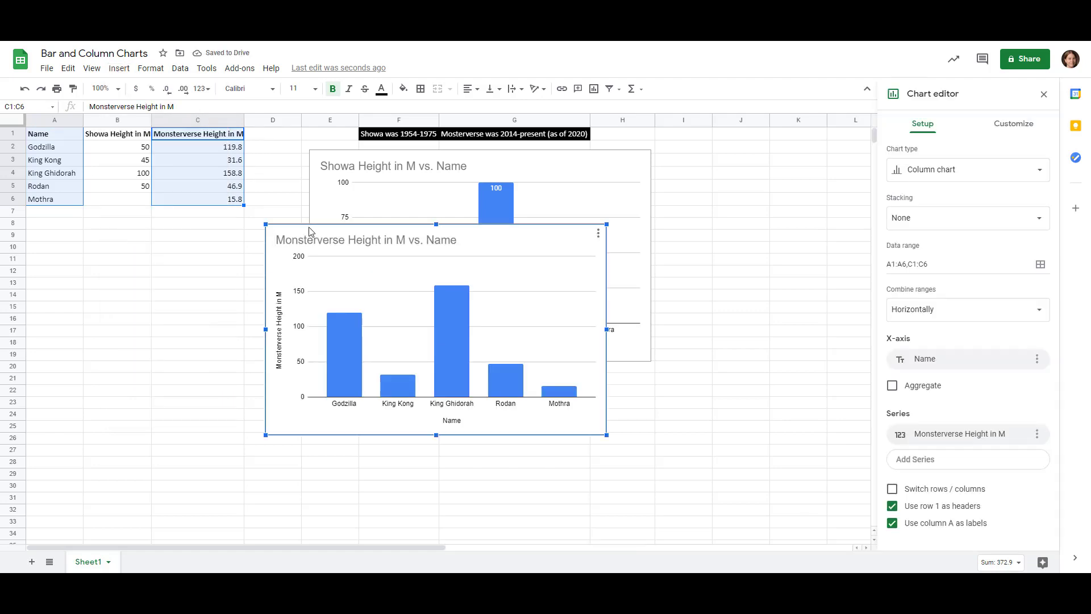
left_click_drag(292, 231, 343, 381)
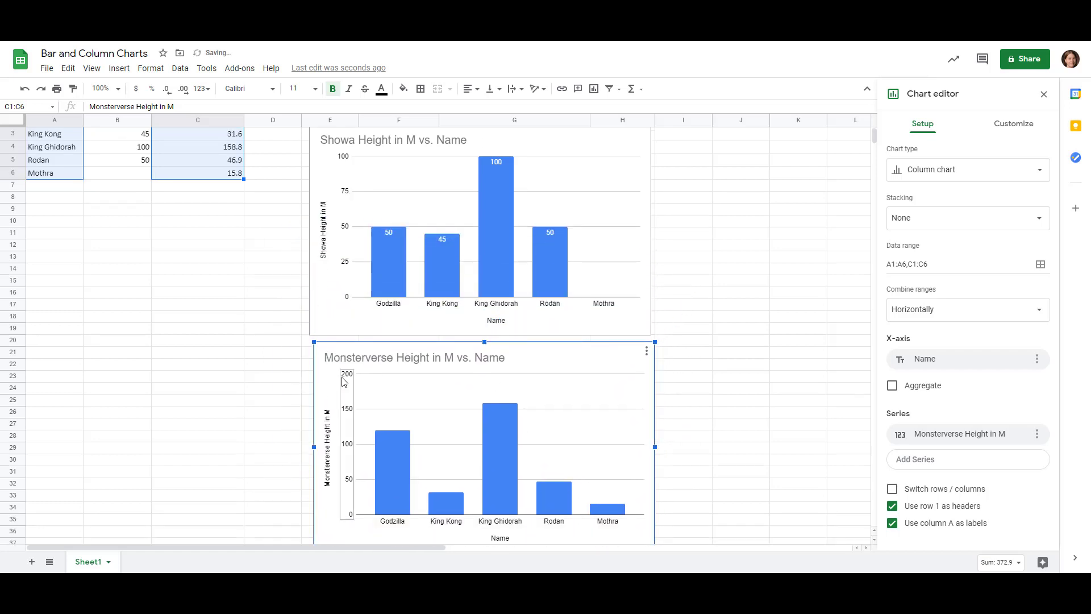
Change the Monsterverse height chart from a column chart to a bar chart
scroll(594, 358, "down", 1)
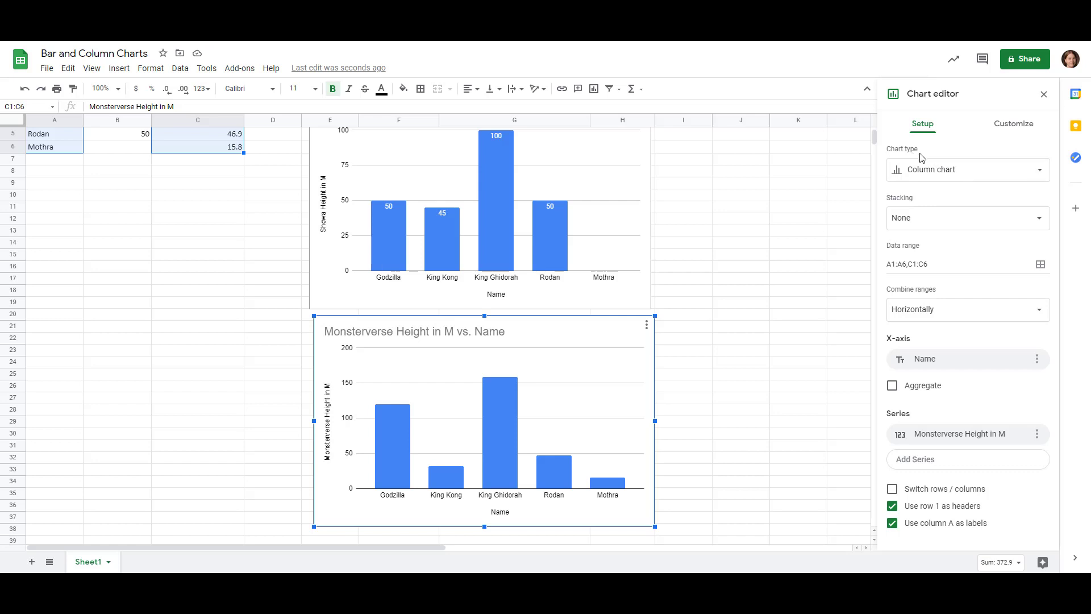
left_click(1040, 177)
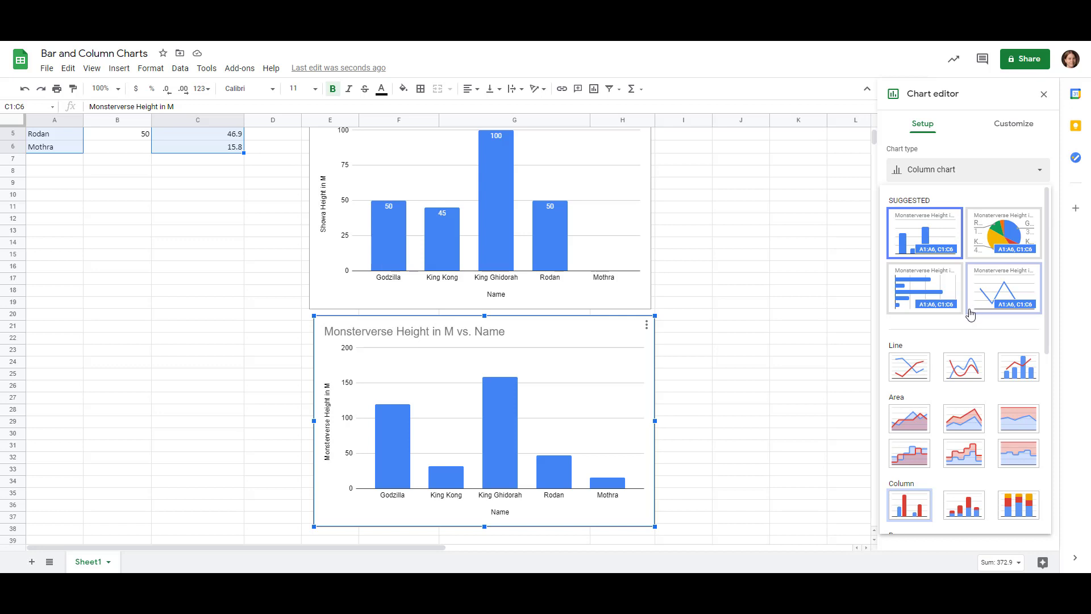
scroll(969, 312, "down", 1)
scroll(969, 315, "down", 1)
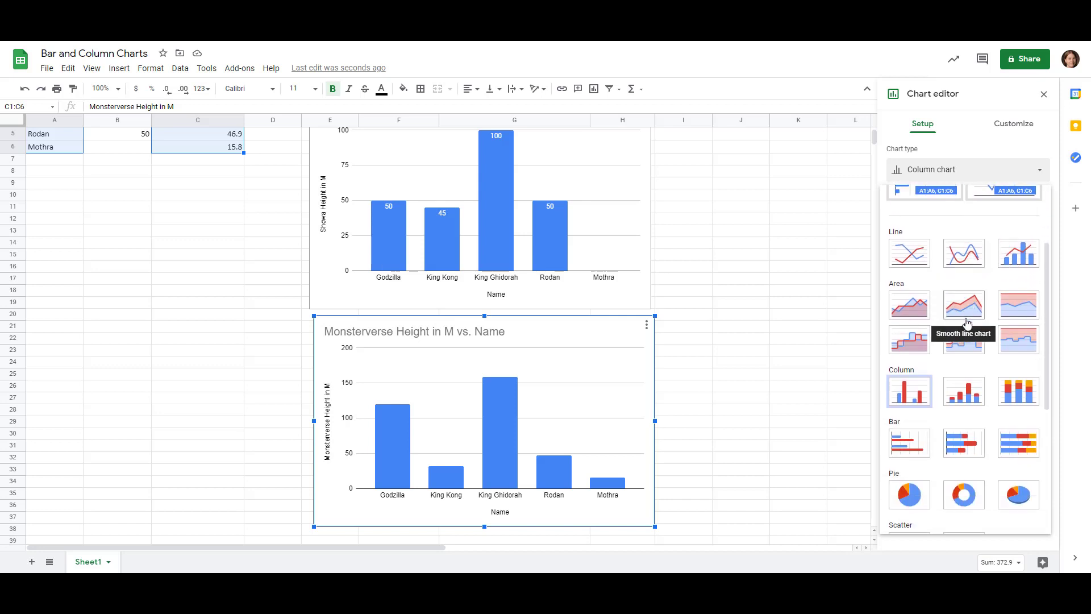
left_click(924, 438)
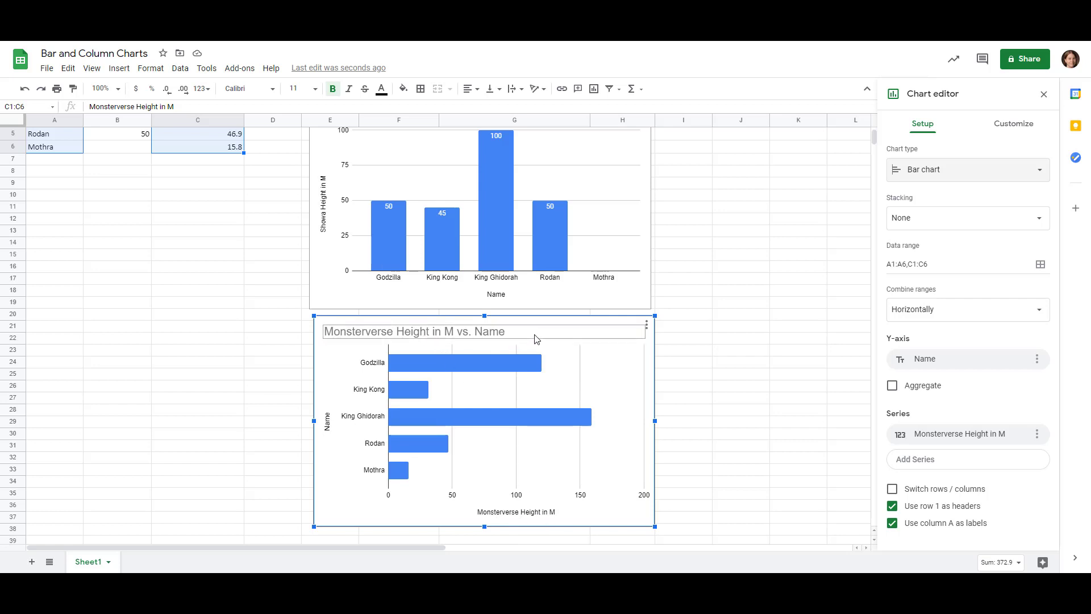
Show data labels on the Monsterverse Height in M series of the bar chart and finish editing it
left_click(1018, 131)
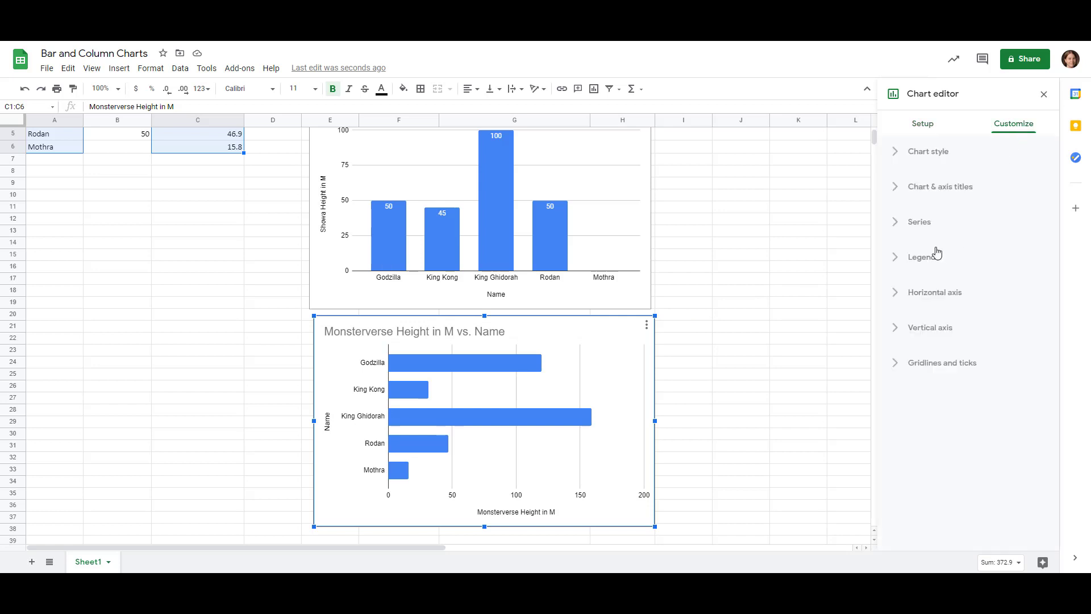
left_click(898, 228)
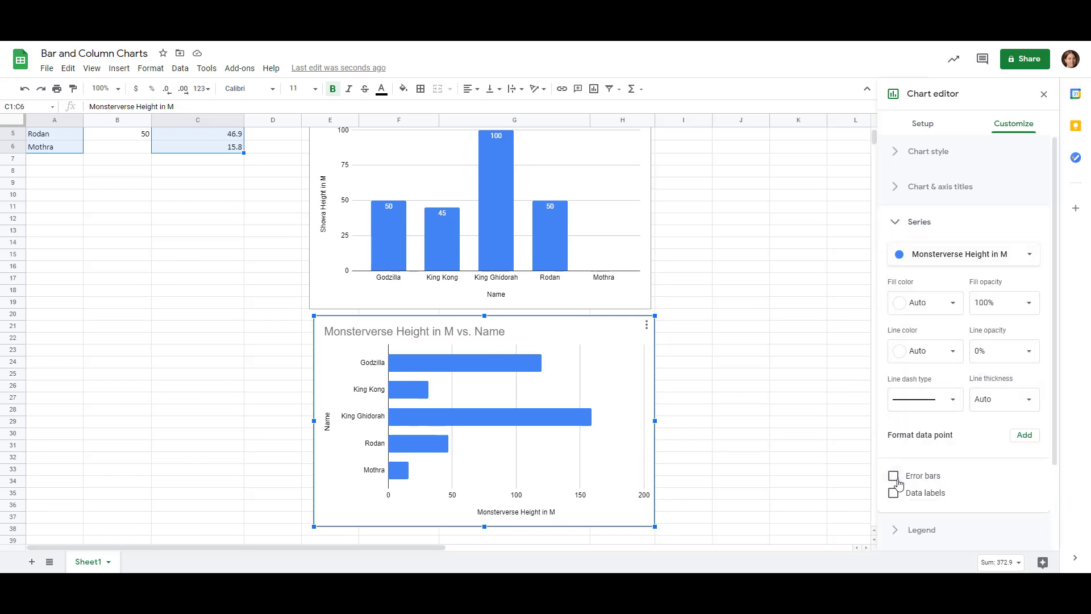
left_click(894, 494)
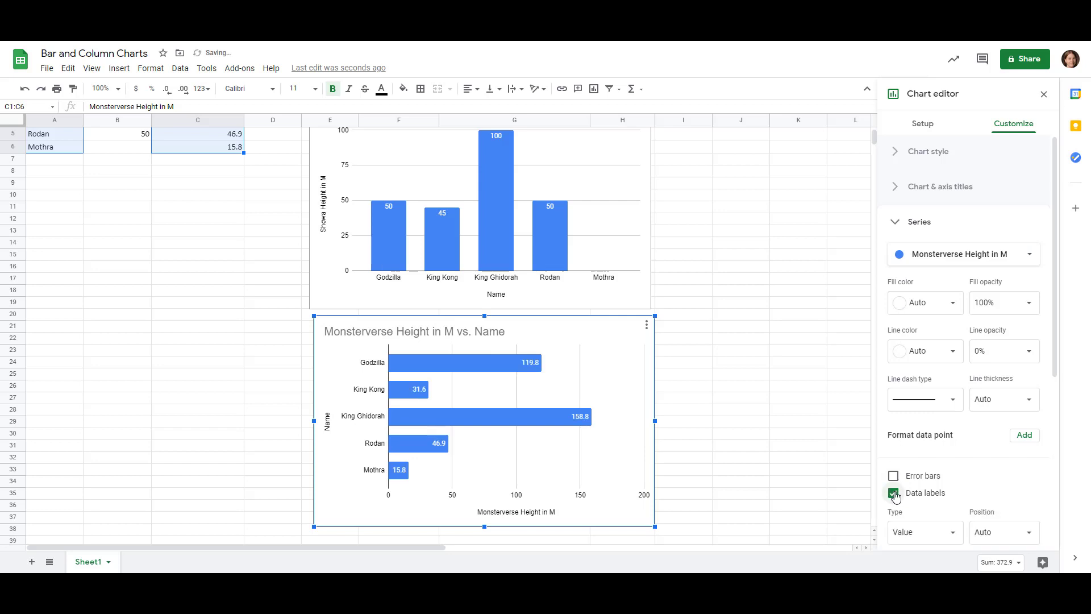
left_click(799, 219)
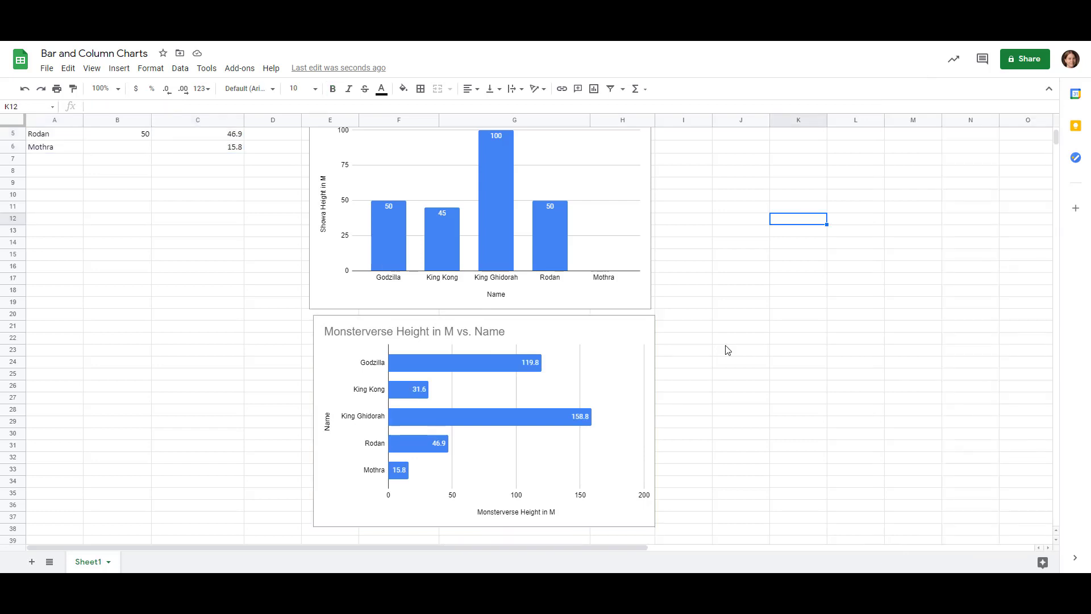
Insert a column chart comparing both height series from A1:C6 below the data table
scroll(728, 350, "up", 2)
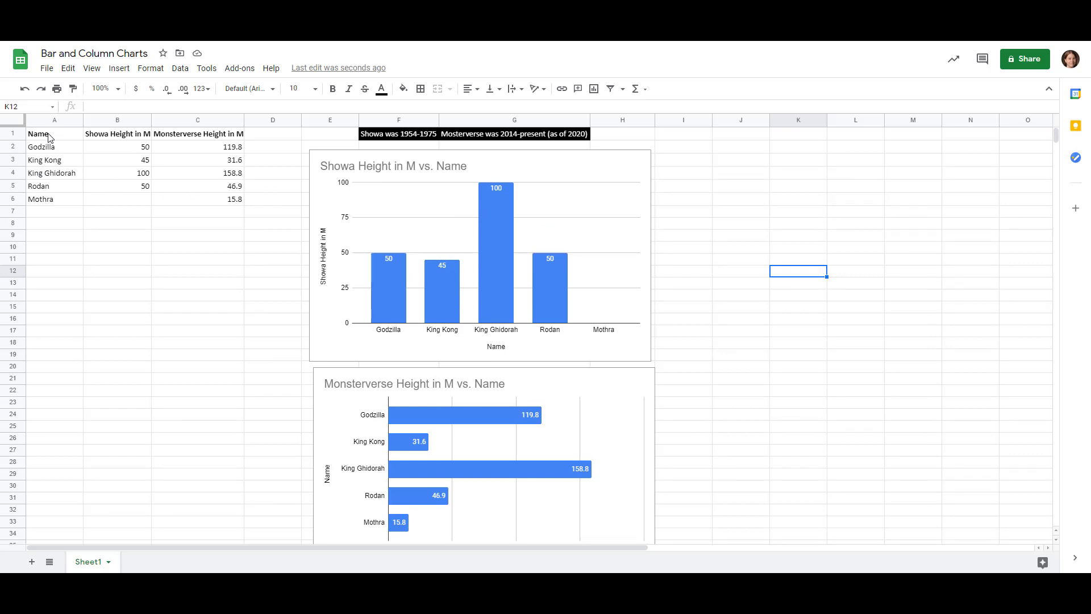
left_click_drag(49, 136, 208, 201)
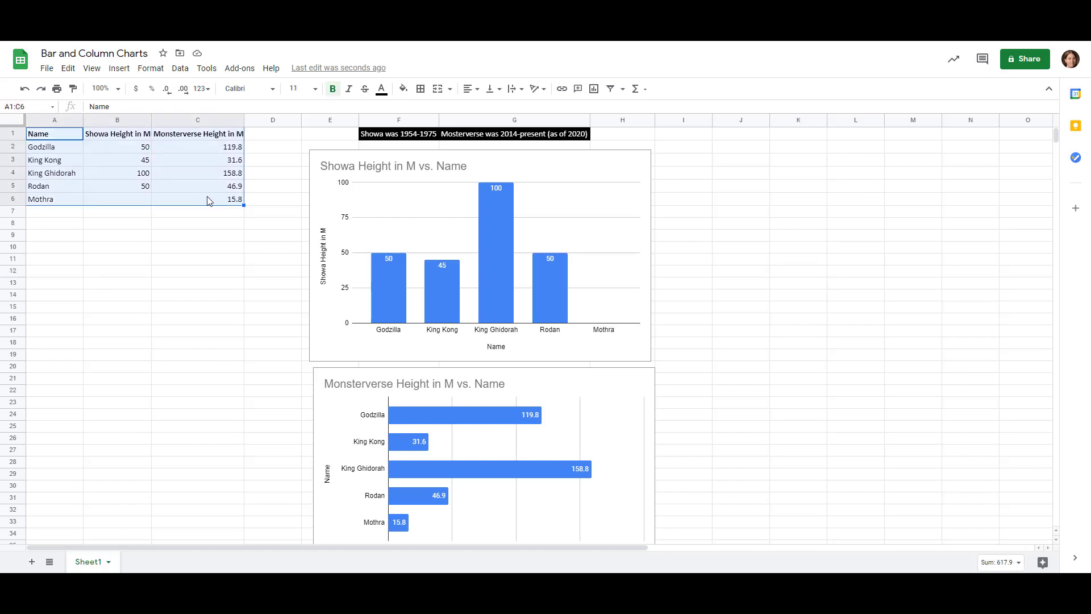
left_click(118, 69)
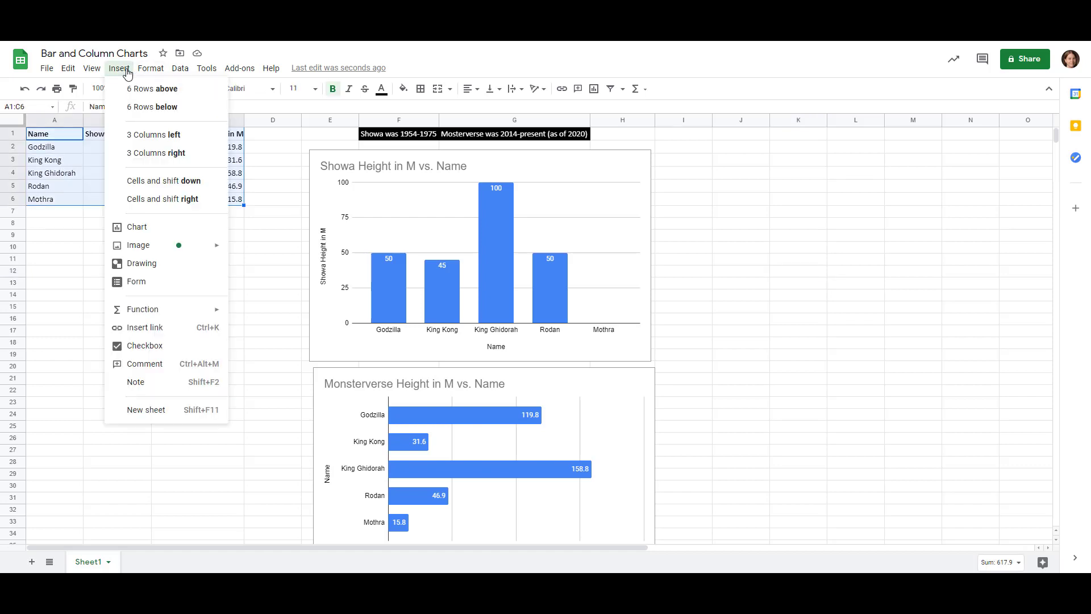
left_click(143, 228)
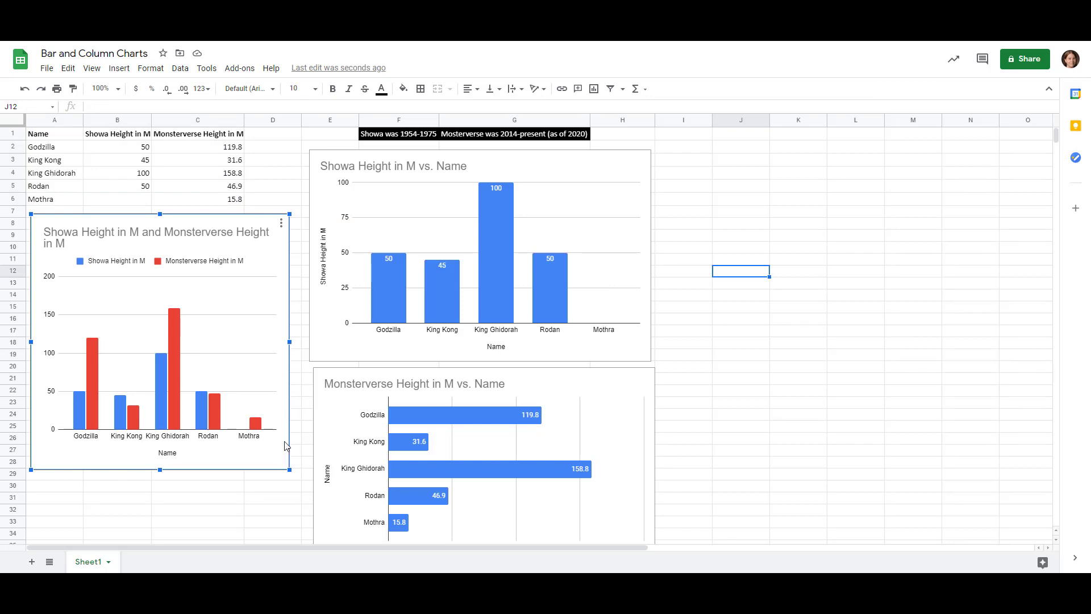
Show data labels for all series of the combined Showa and Monsterverse chart
double_click(273, 465)
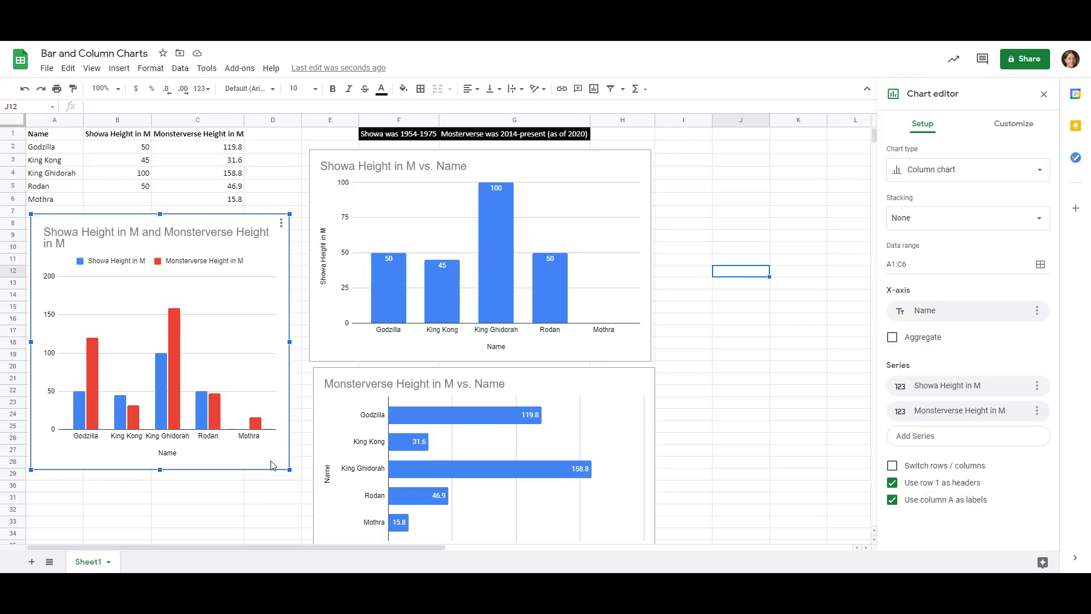
left_click(1001, 124)
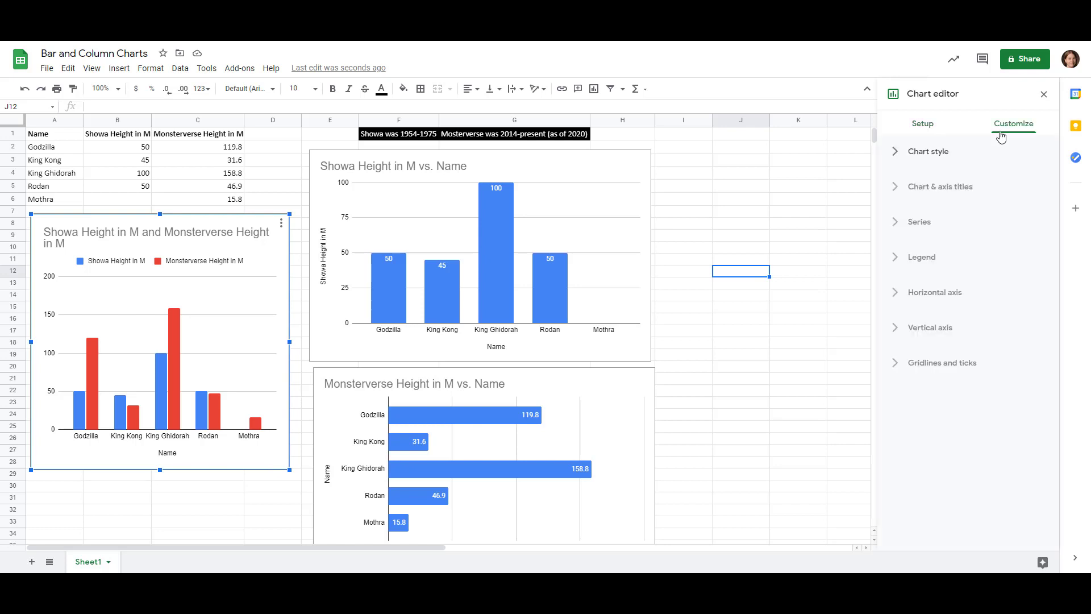
left_click(896, 227)
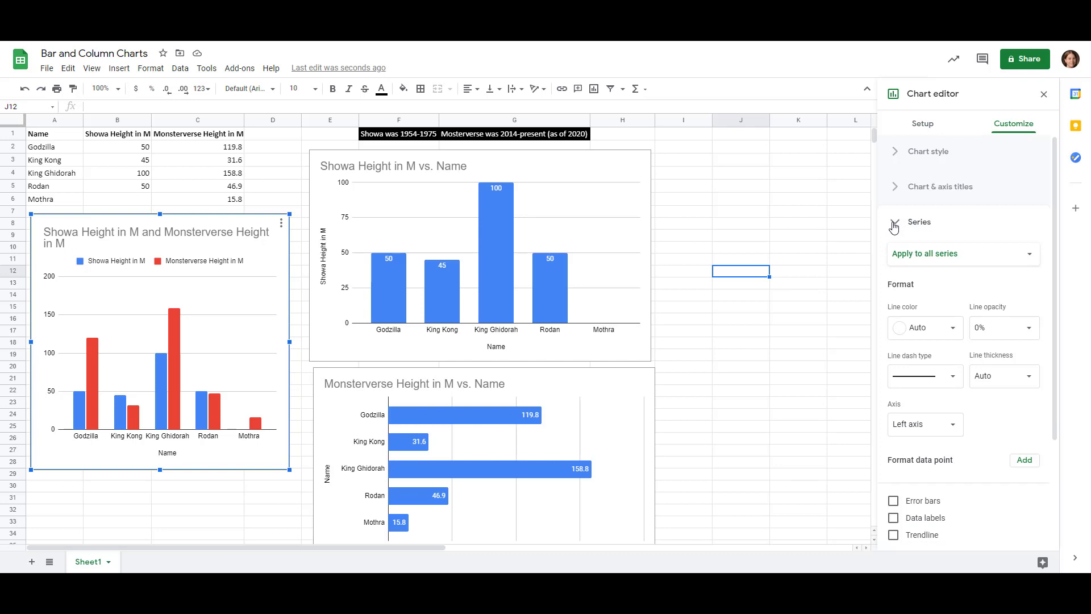
left_click(893, 518)
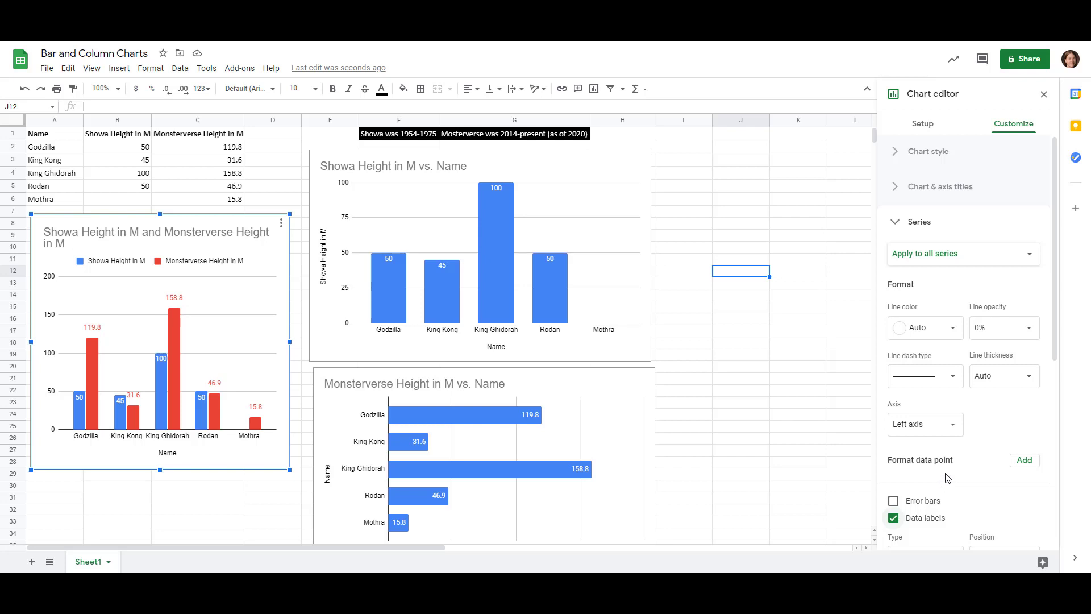
Set the fill color of the Showa Height in M series to dark green in the combined chart
left_click(1026, 257)
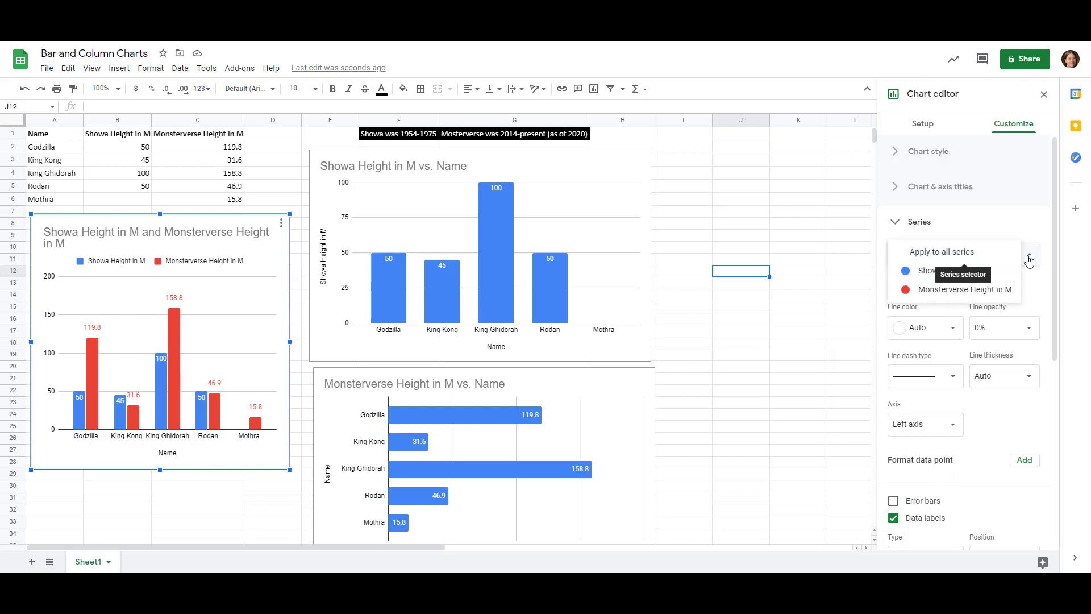
left_click(1028, 259)
left_click(1029, 259)
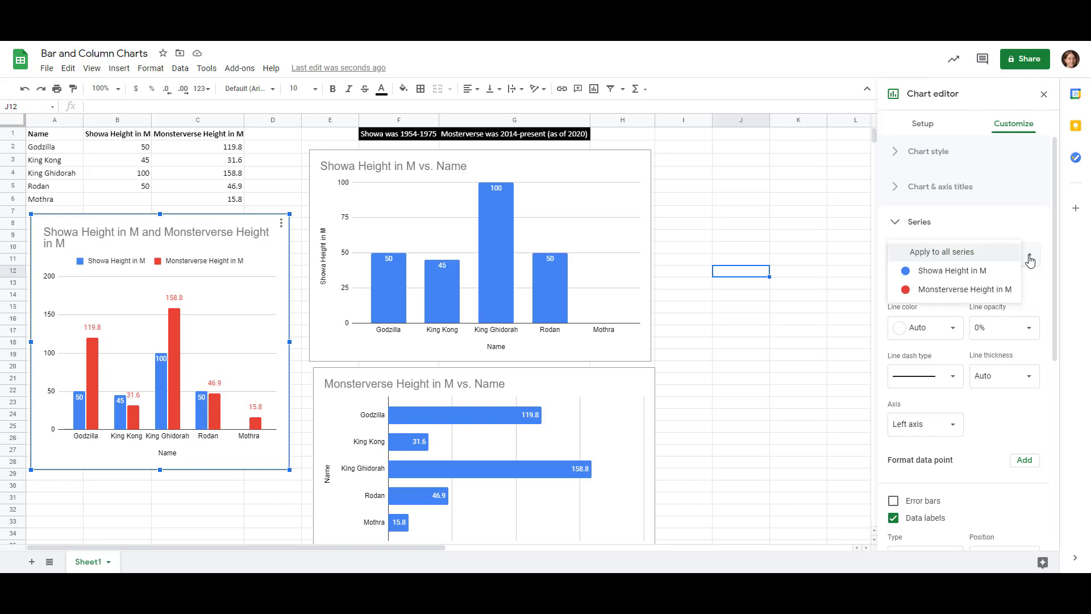
left_click(968, 278)
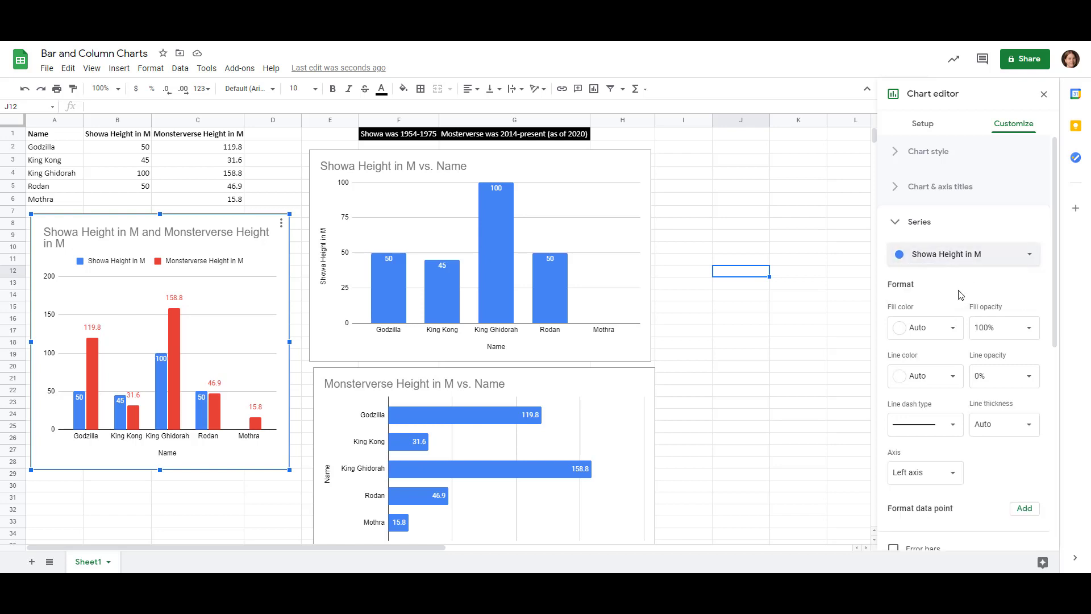
scroll(959, 276, "down", 1)
left_click(958, 275)
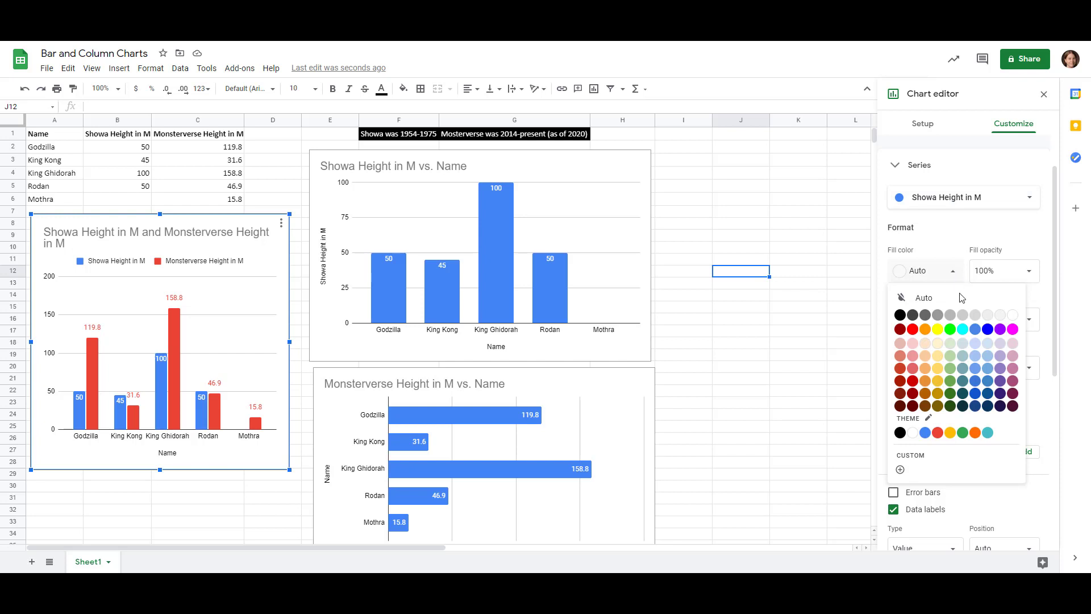
left_click(951, 405)
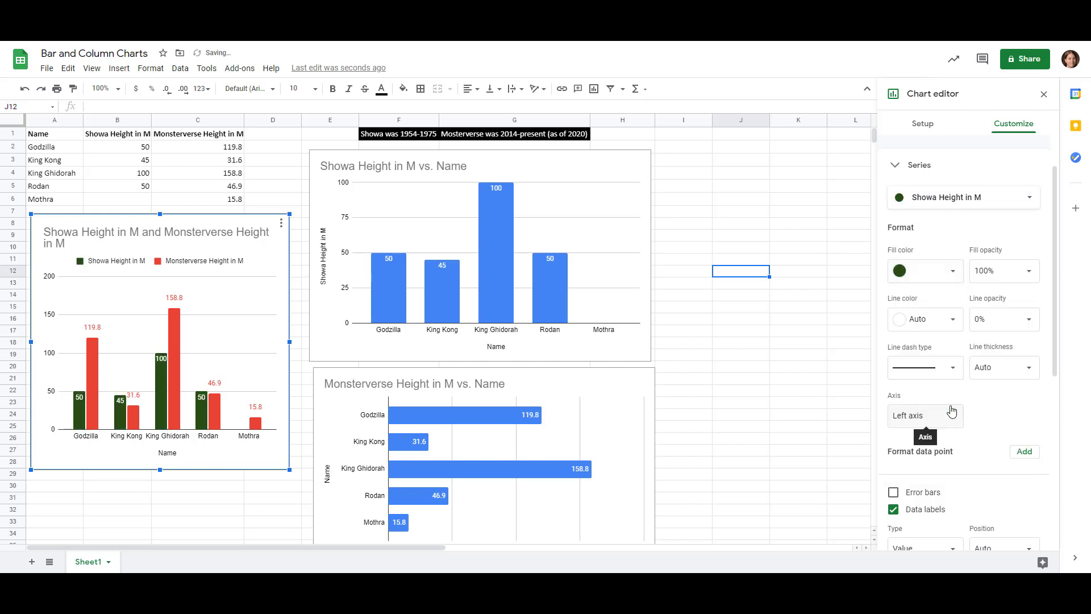
Set the fill color of the Monsterverse Height in M series to a lighter green in the combined chart
left_click(1018, 200)
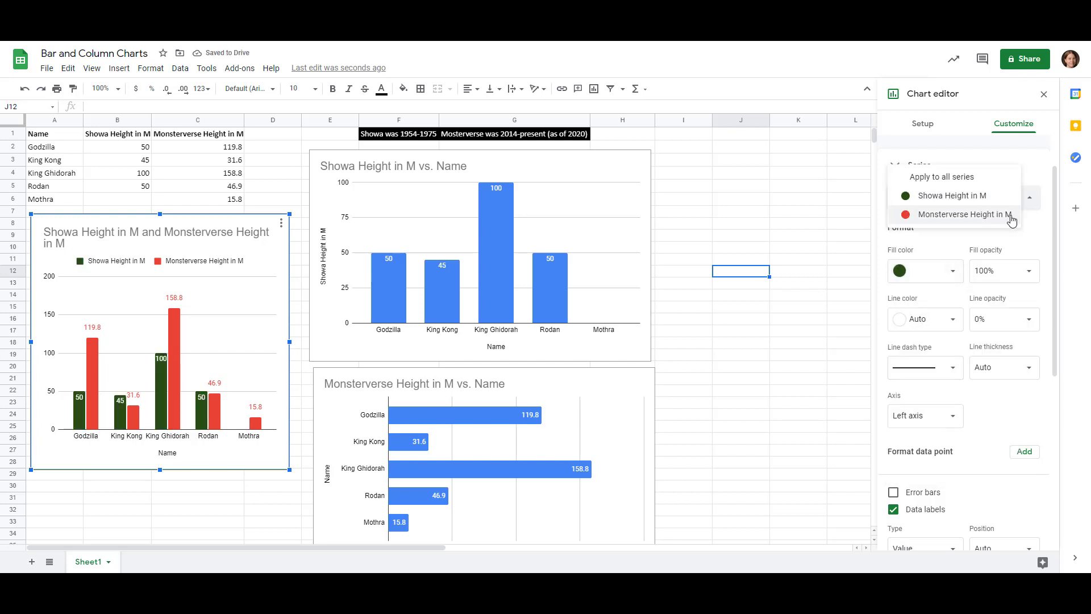
left_click(1010, 216)
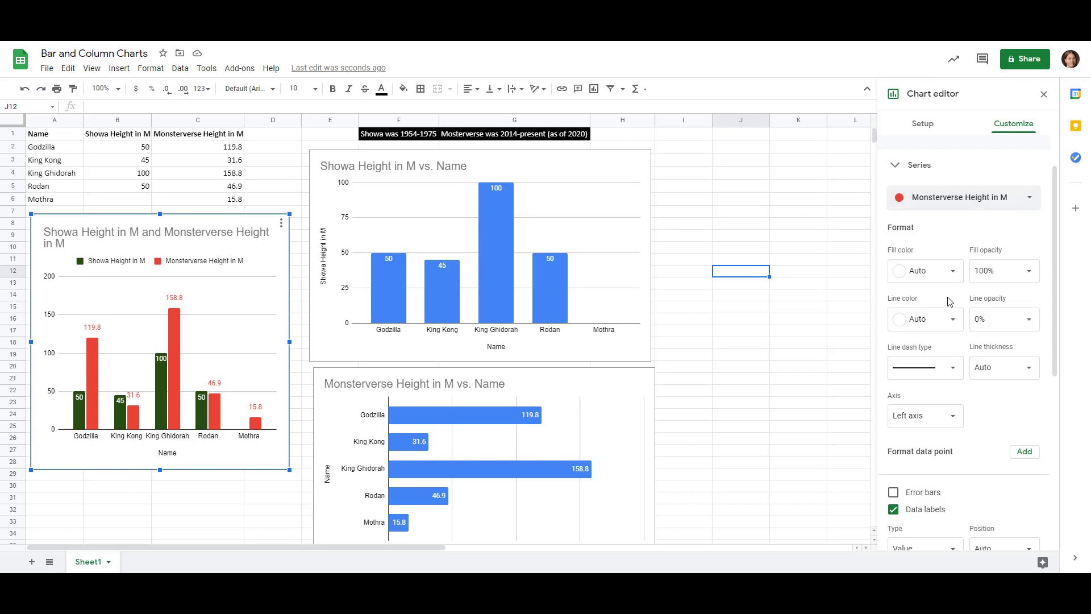
left_click(953, 271)
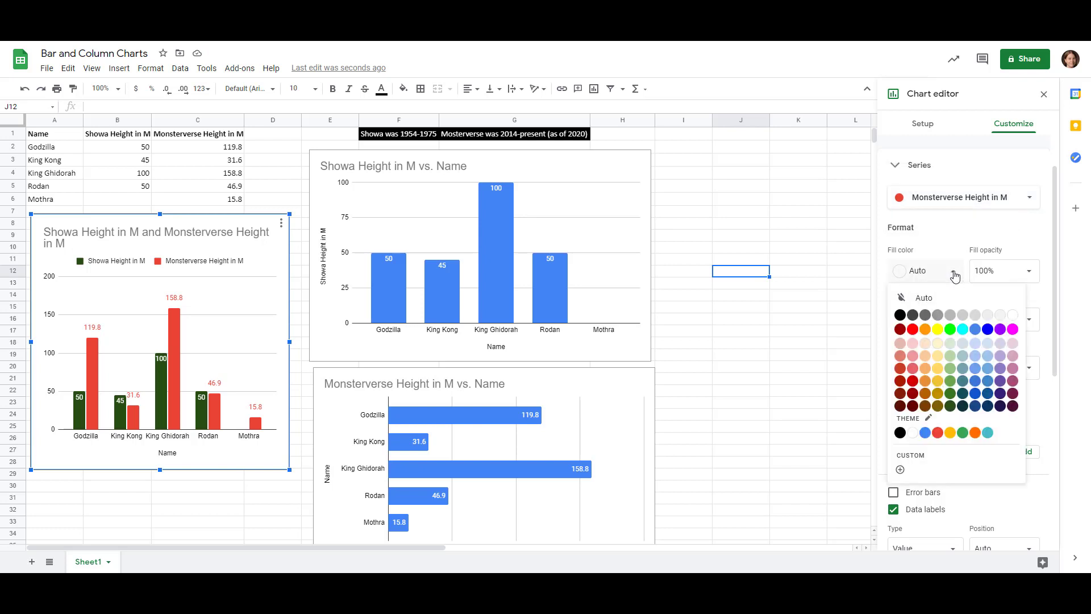
left_click(951, 370)
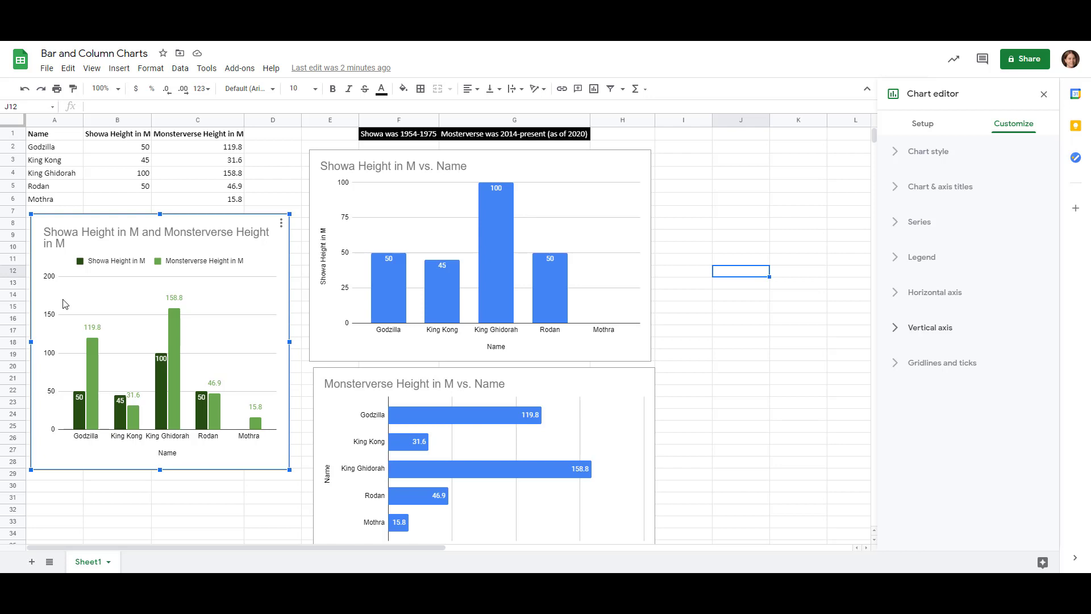
Turn on minor gridlines for the vertical axis of the combined chart and finish editing it
left_click(897, 367)
scroll(881, 378, "down", 1)
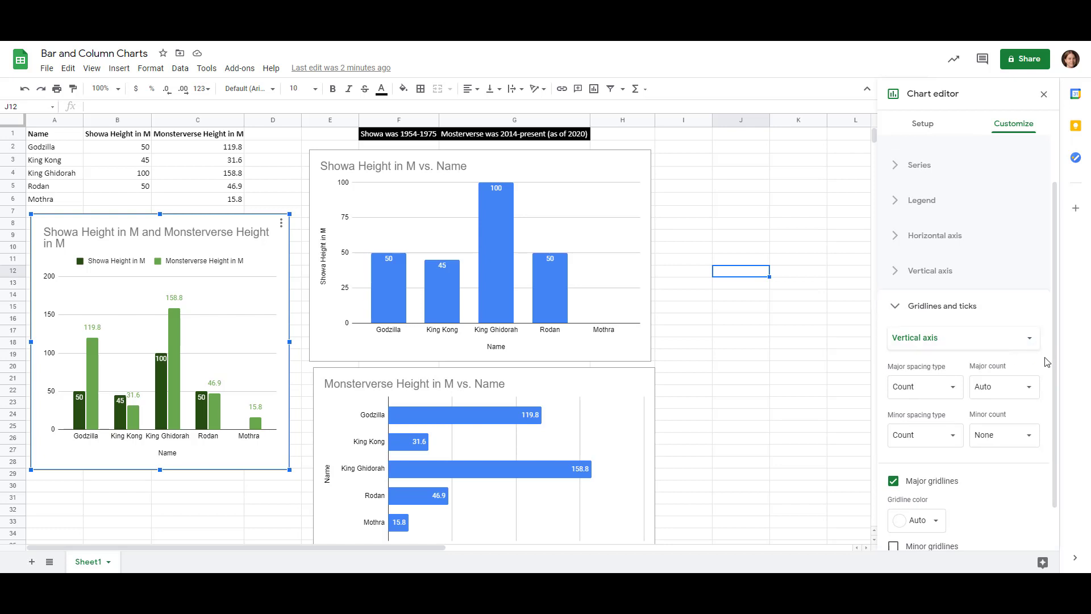
scroll(1014, 472, "down", 1)
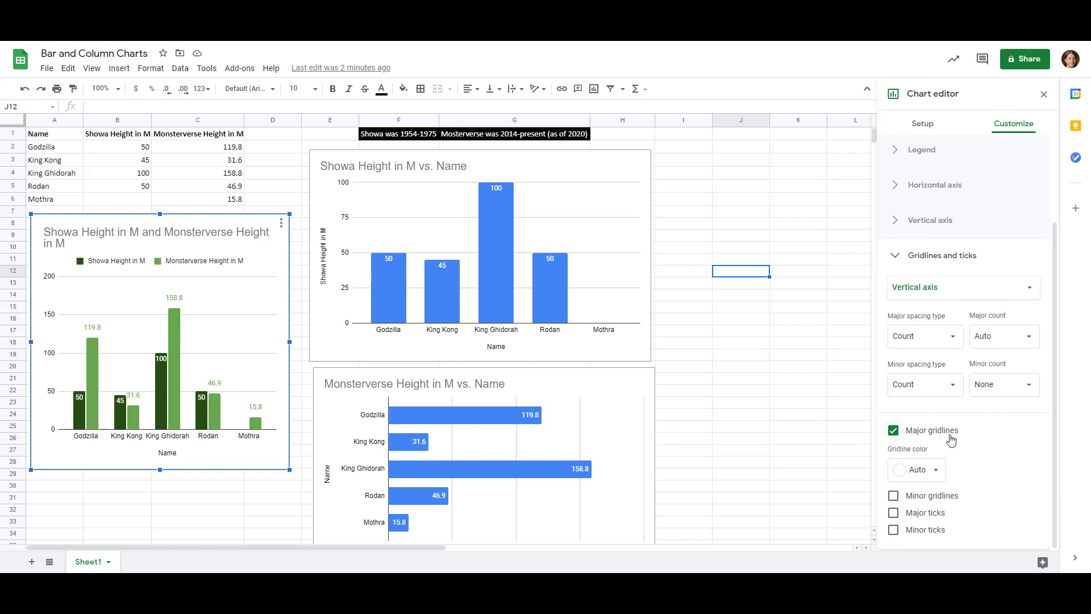
left_click(894, 496)
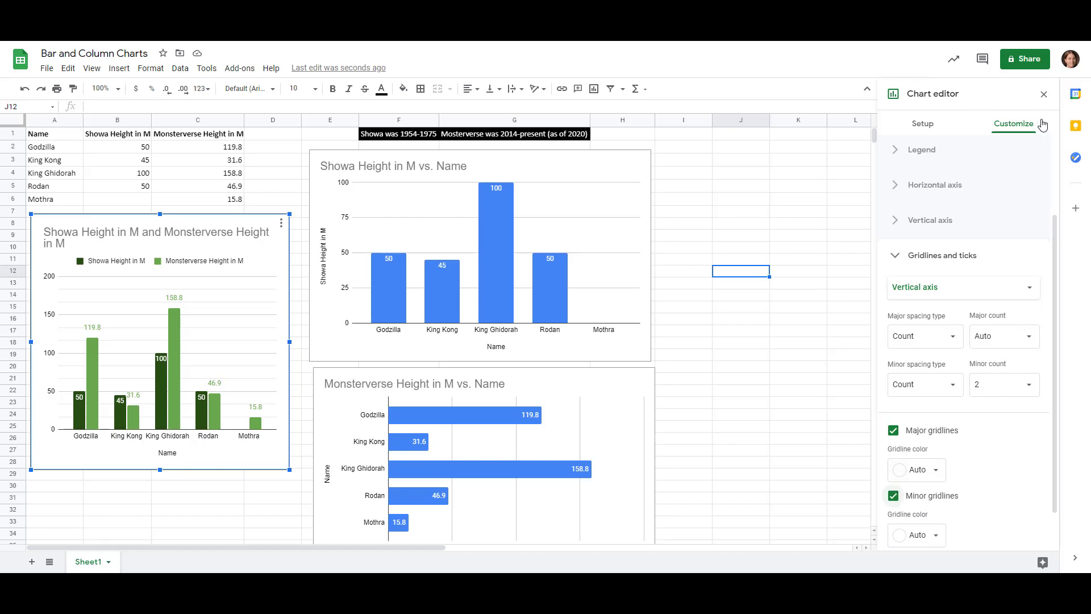
left_click(1044, 94)
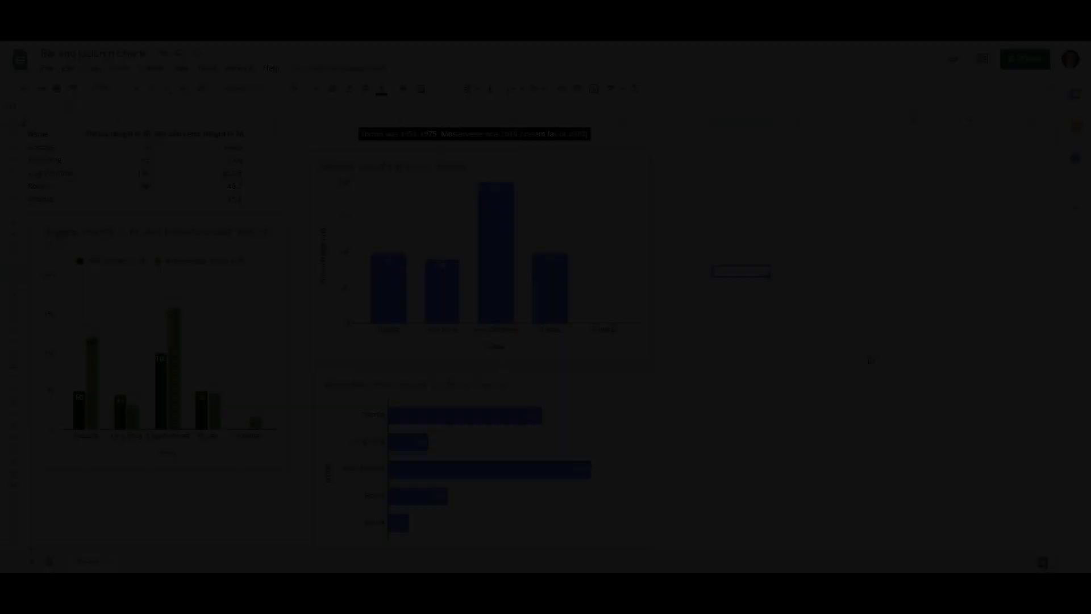